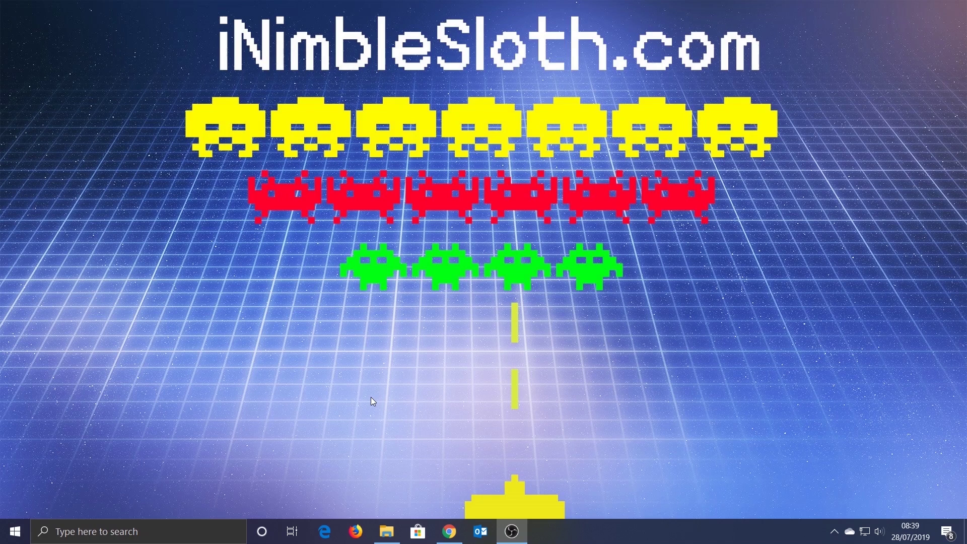
In Chrome, download U64 Streamer v1.2 for Windows from its tsb.space project page and highlight the unzip instruction.
click(448, 530)
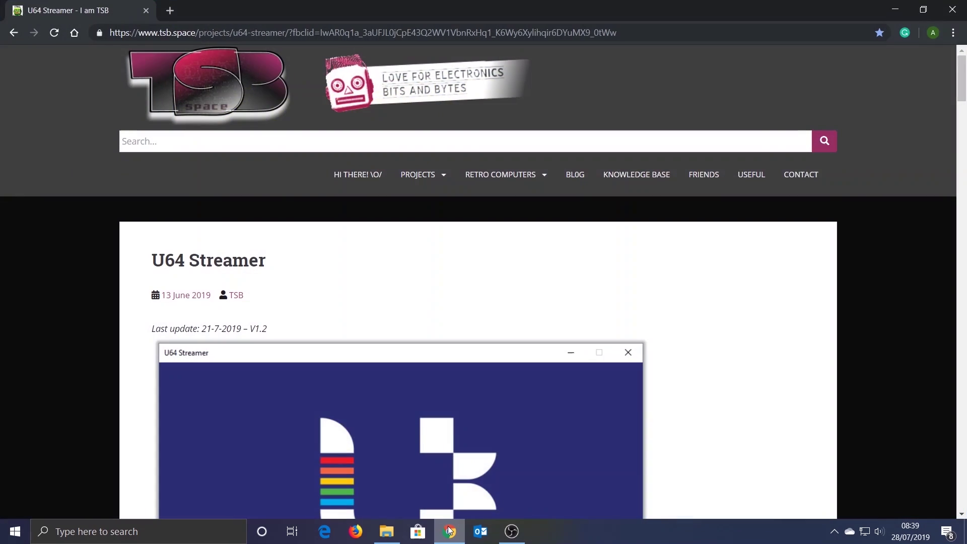
double_click(221, 37)
click(221, 37)
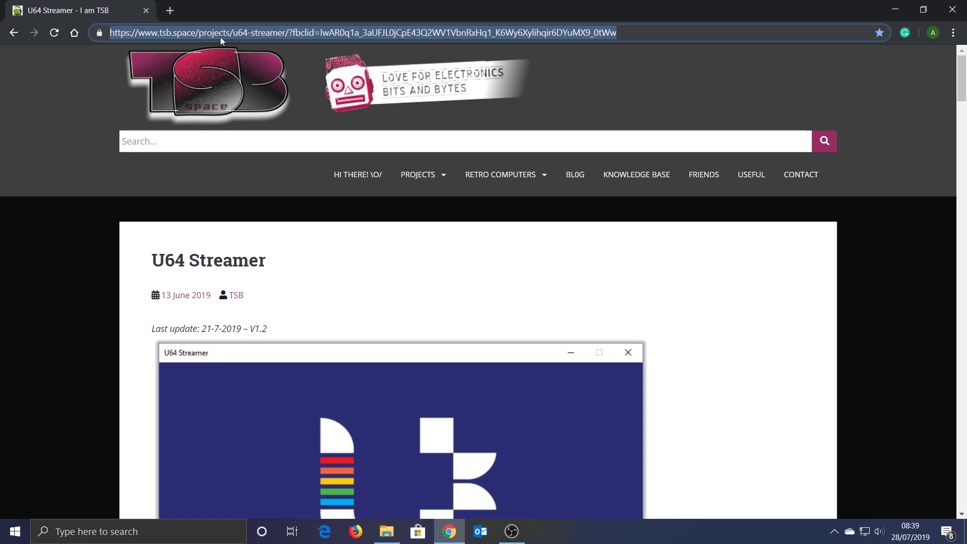
scroll(147, 279, down, 3)
scroll(148, 279, down, 10)
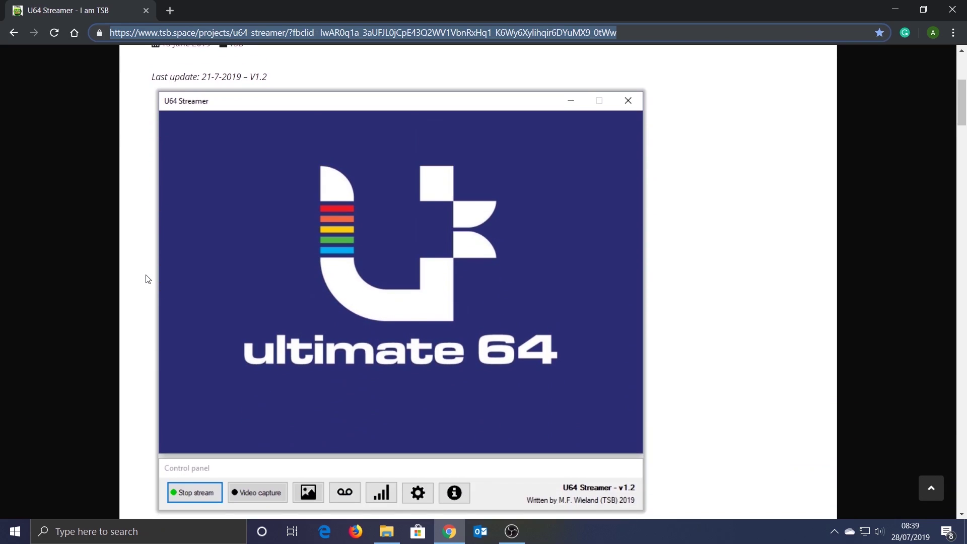
scroll(147, 279, down, 5)
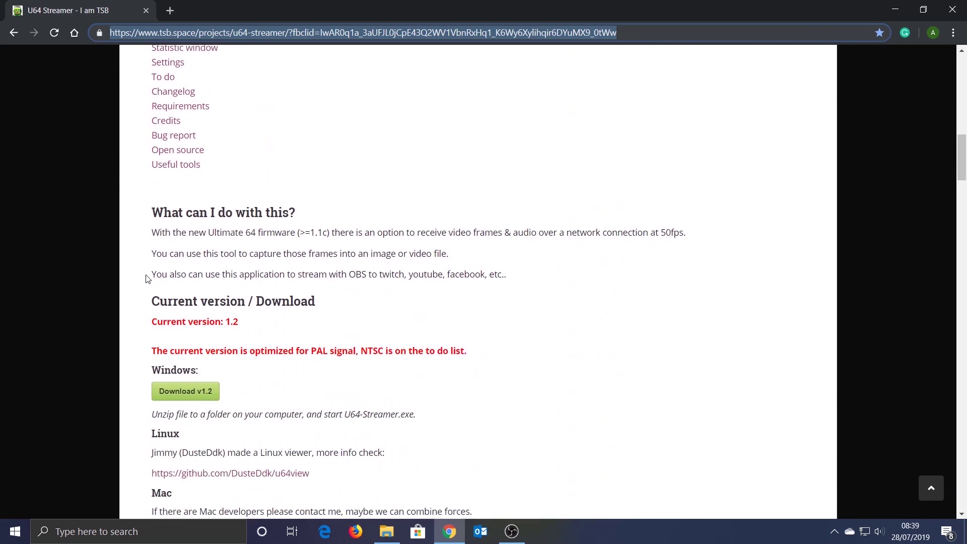
click(183, 341)
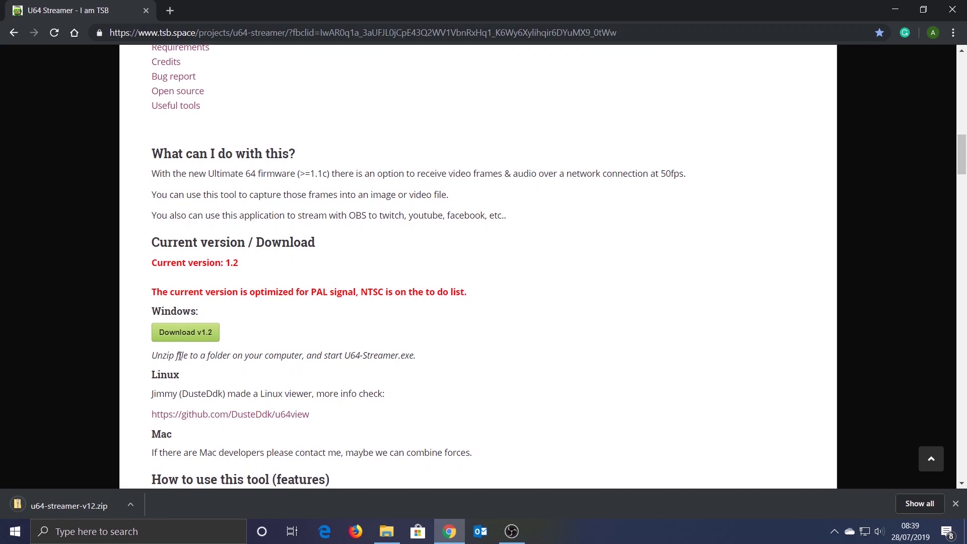
drag(158, 355, 406, 356)
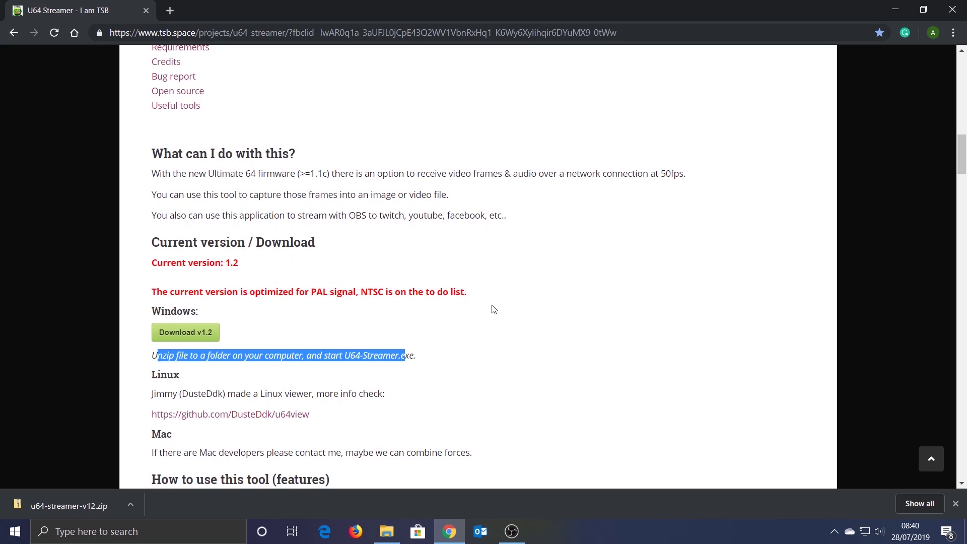
In File Explorer, extract u64-streamer-v12.zip to a u64-streamer-v12 folder within Downloads, and close the original Downloads window.
click(895, 12)
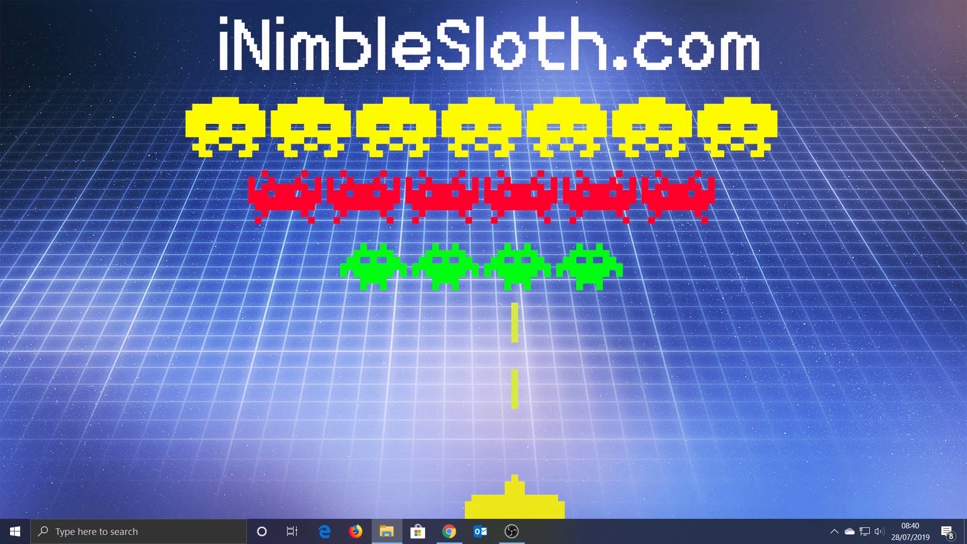
click(386, 531)
drag(805, 121, 379, 89)
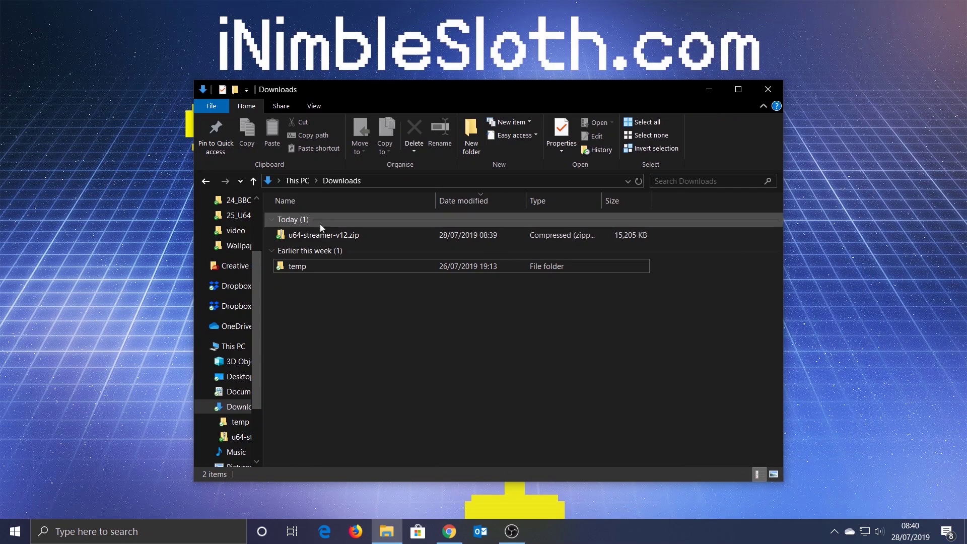
right_click(330, 234)
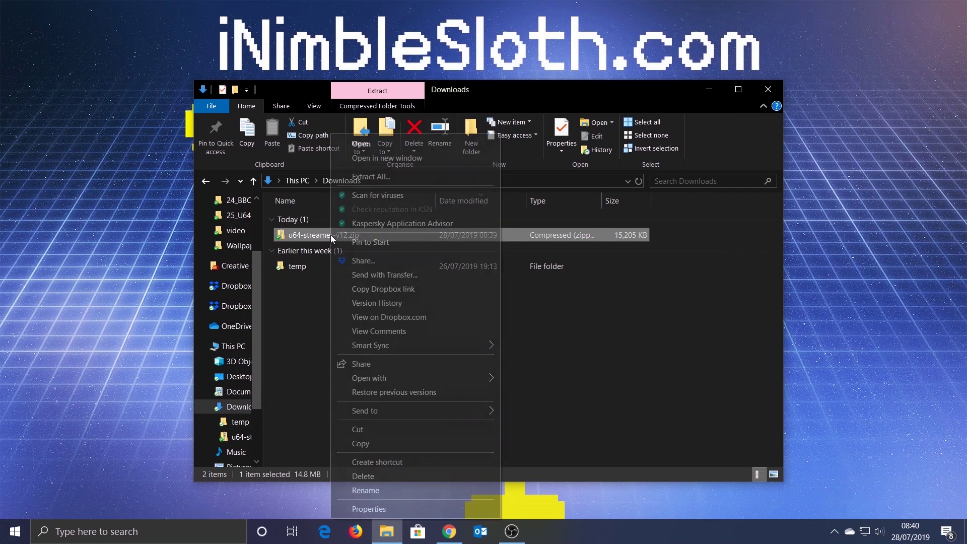
click(382, 178)
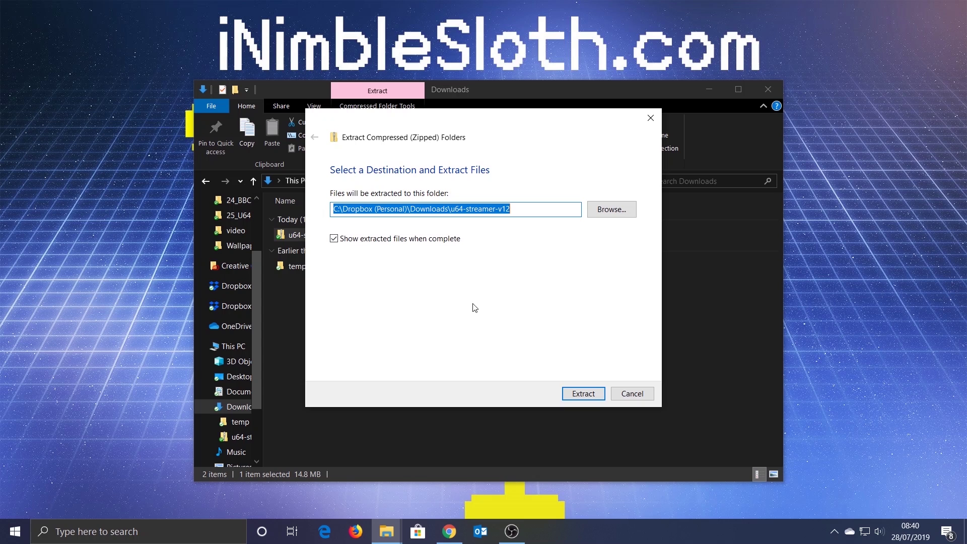
click(577, 392)
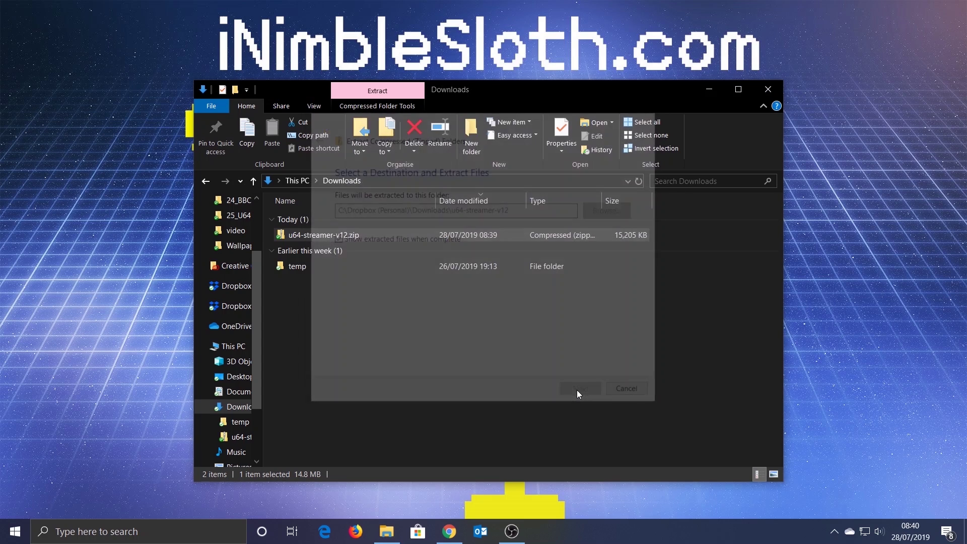
click(766, 92)
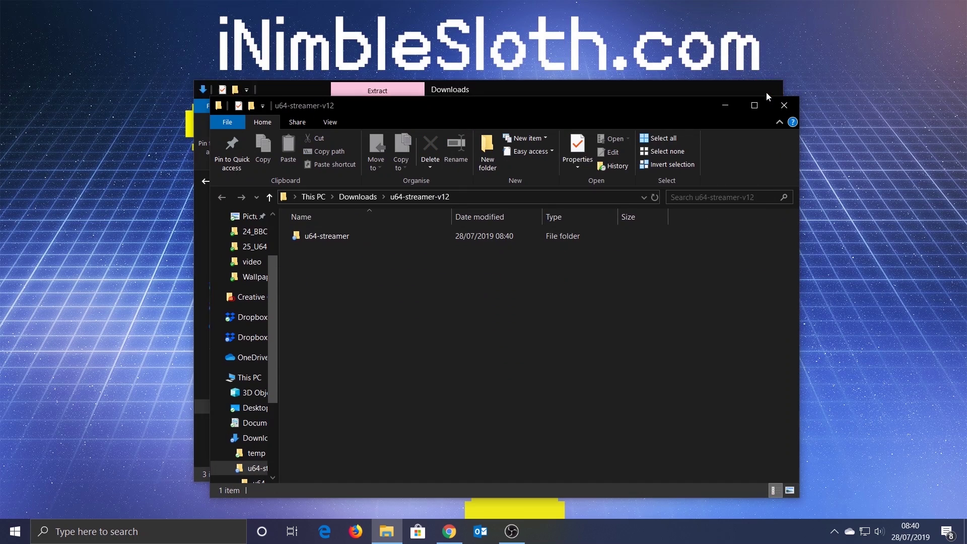
Launch U64-Streamer.exe from the extracted u64-streamer folder and allow it to run past Windows Defender SmartScreen.
double_click(327, 235)
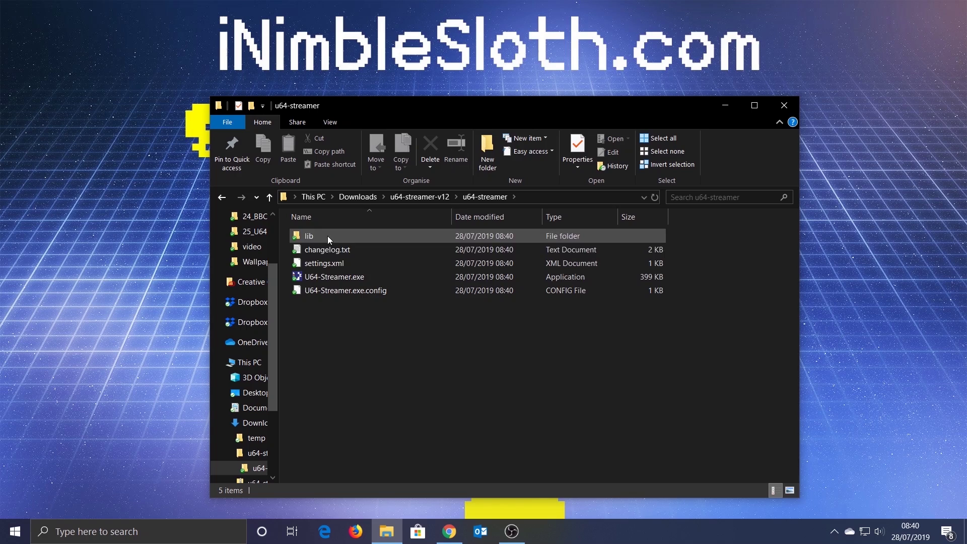
double_click(336, 277)
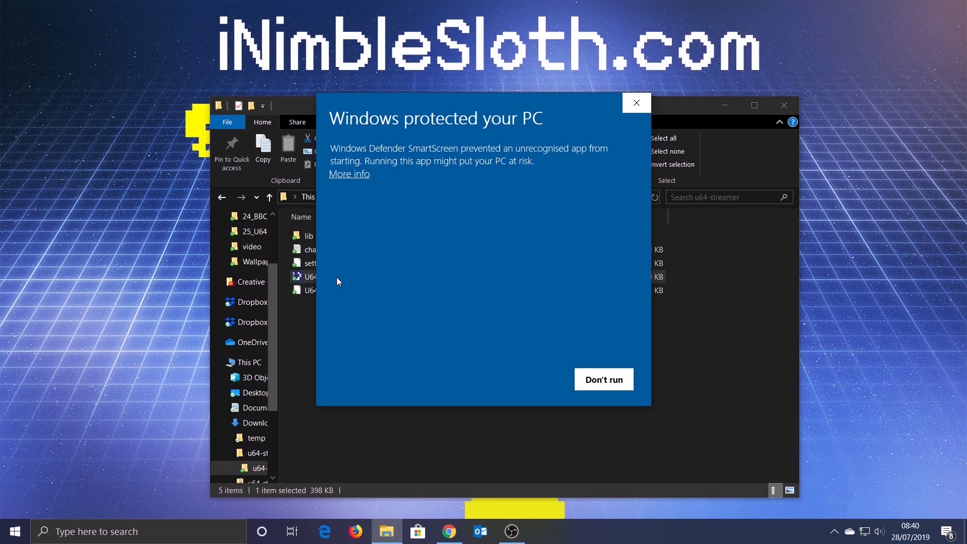
click(346, 175)
click(521, 376)
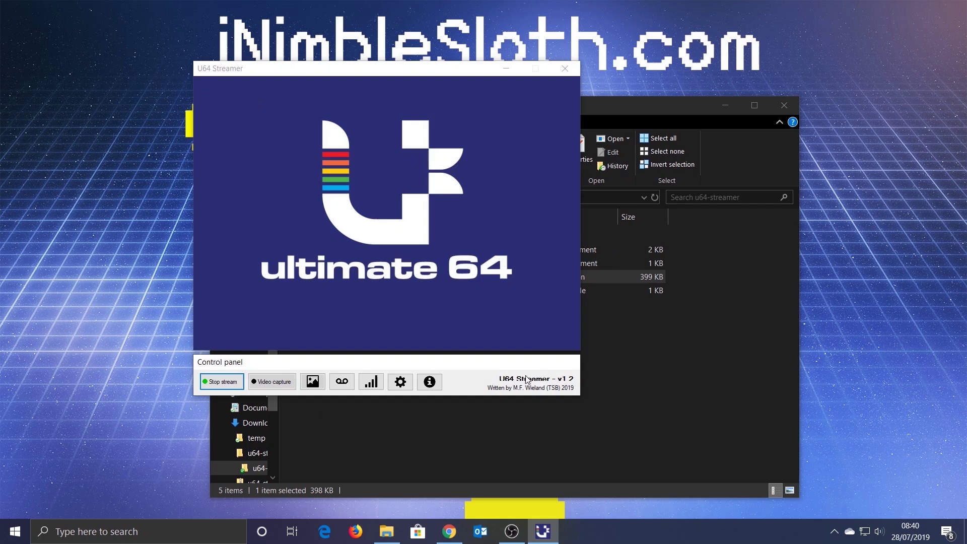
Close the u64-streamer folder window, and enlarge and centre the U64 Streamer window on the desktop.
click(783, 109)
drag(409, 69, 439, 87)
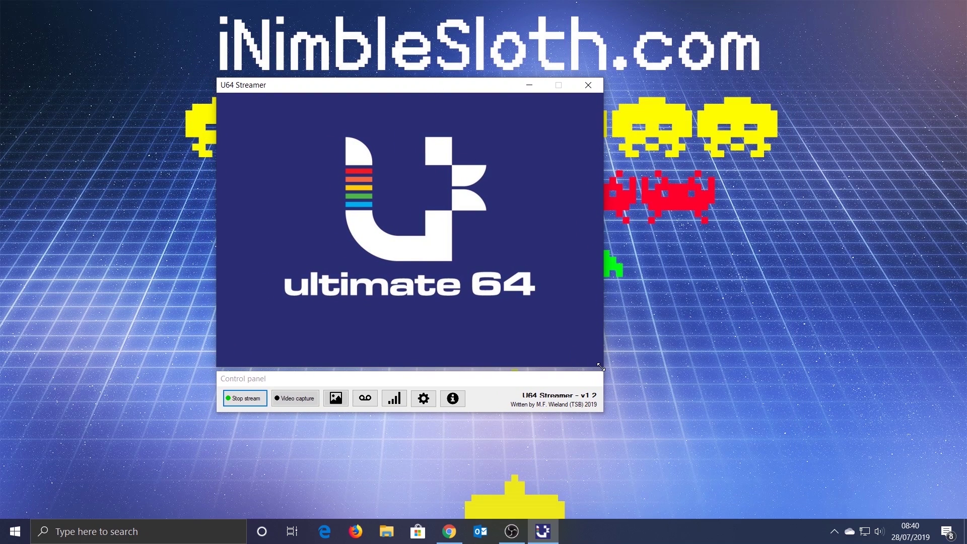
drag(596, 370, 747, 427)
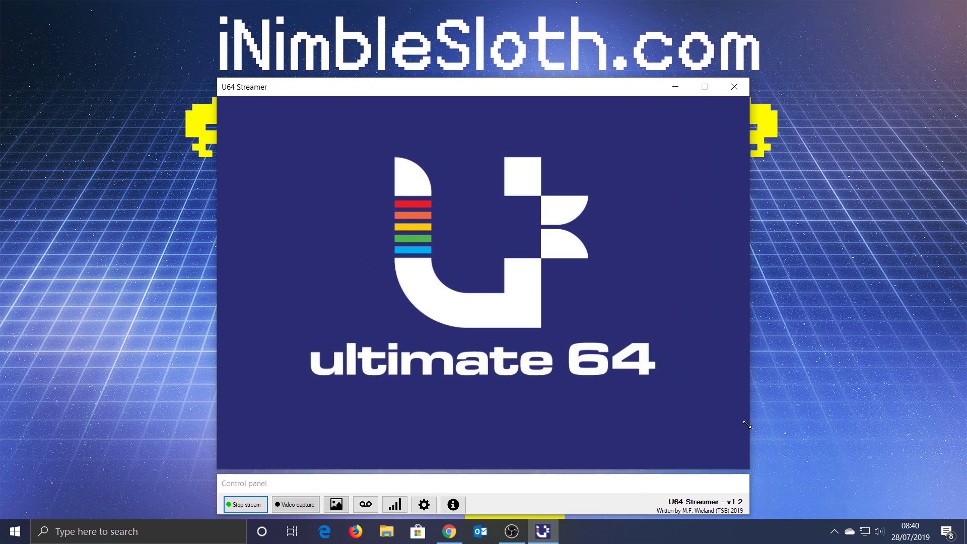
drag(499, 89, 504, 87)
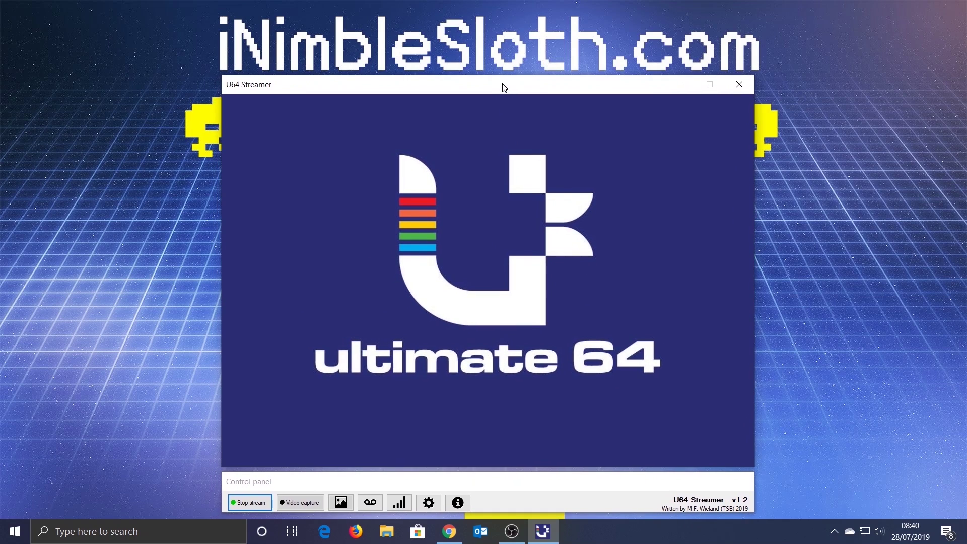
View U64 Streamer's About information with the version, credits and project links, and close it.
click(457, 501)
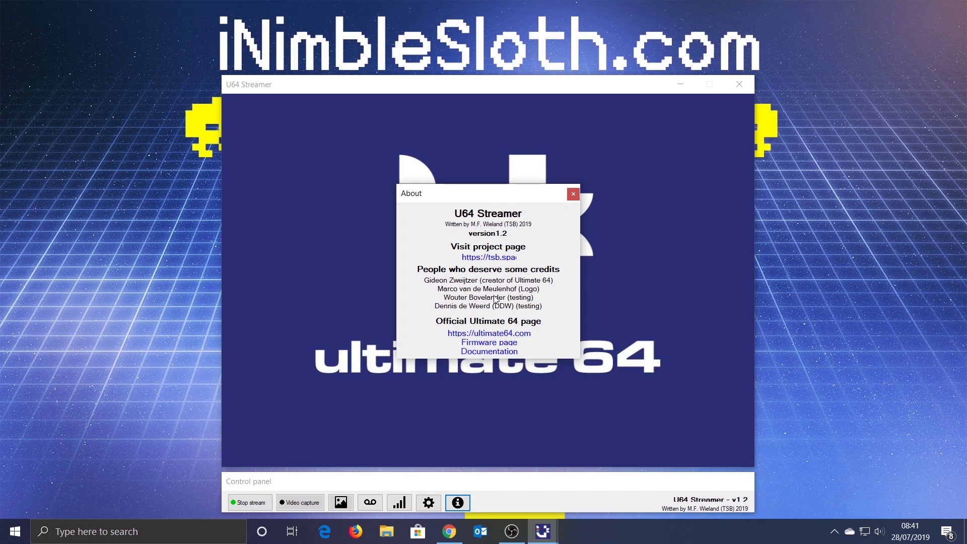
click(573, 194)
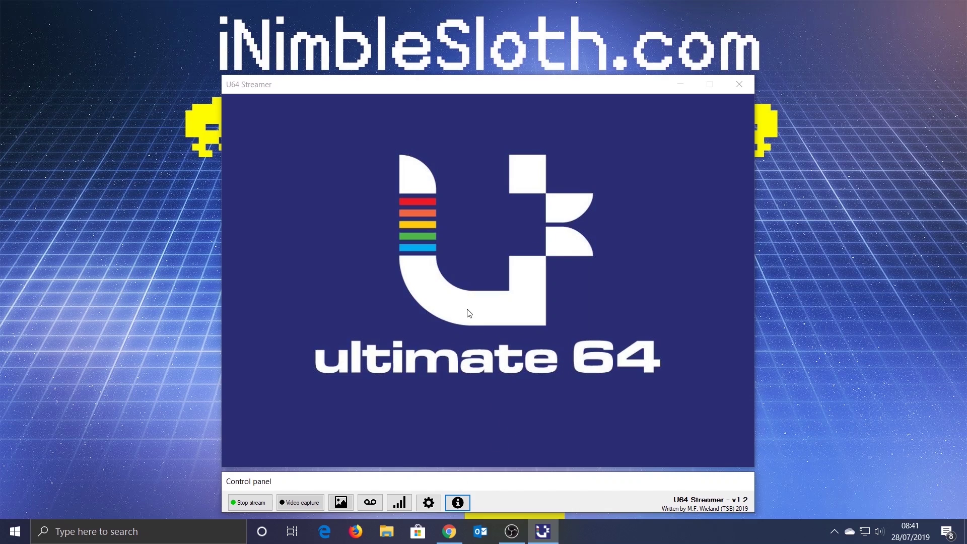
Stop the stream to review the image capture size, video codec and video capture size options, and save the settings unchanged.
click(427, 500)
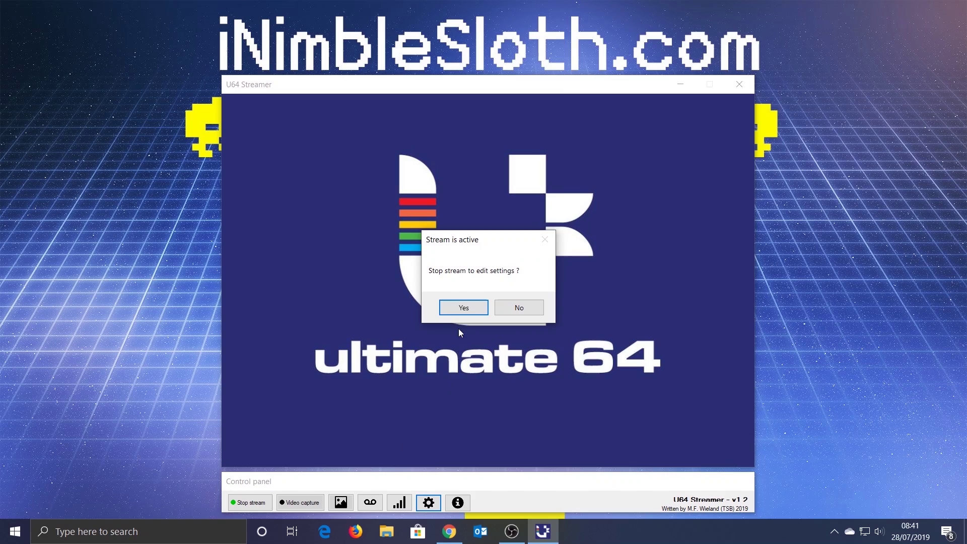
click(459, 305)
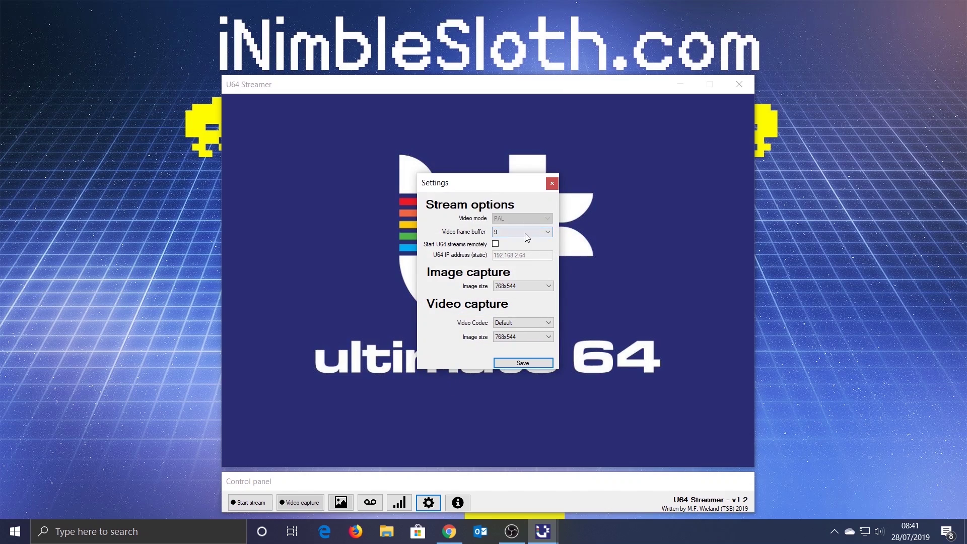
click(529, 286)
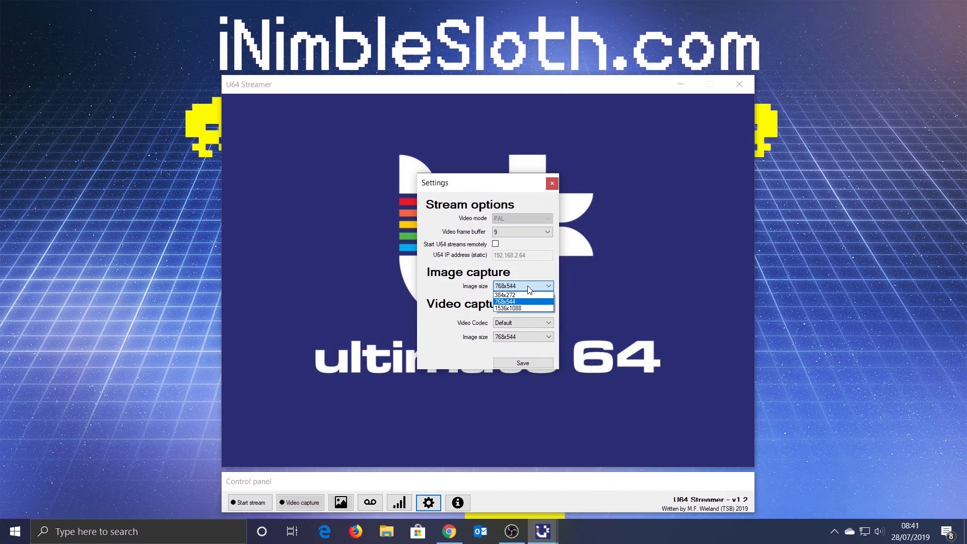
click(527, 286)
click(512, 324)
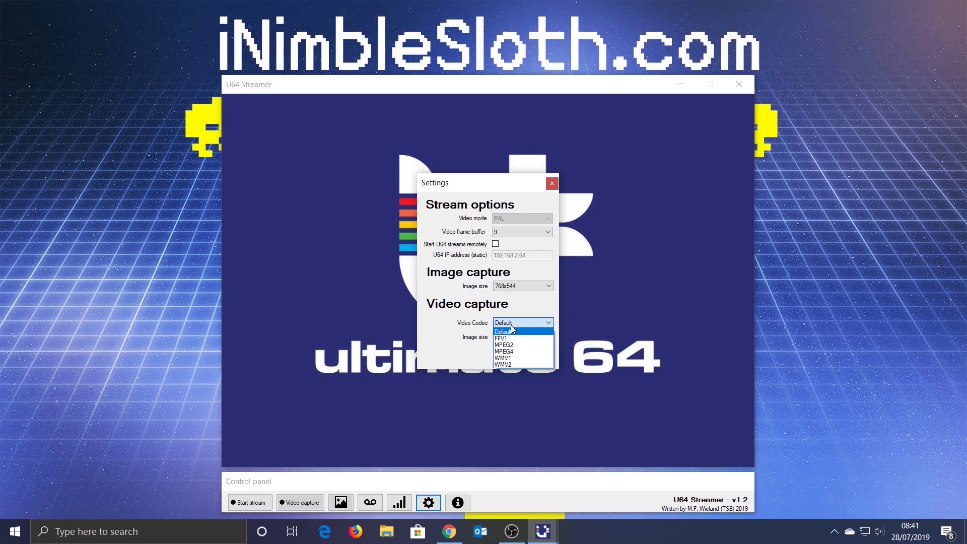
click(527, 324)
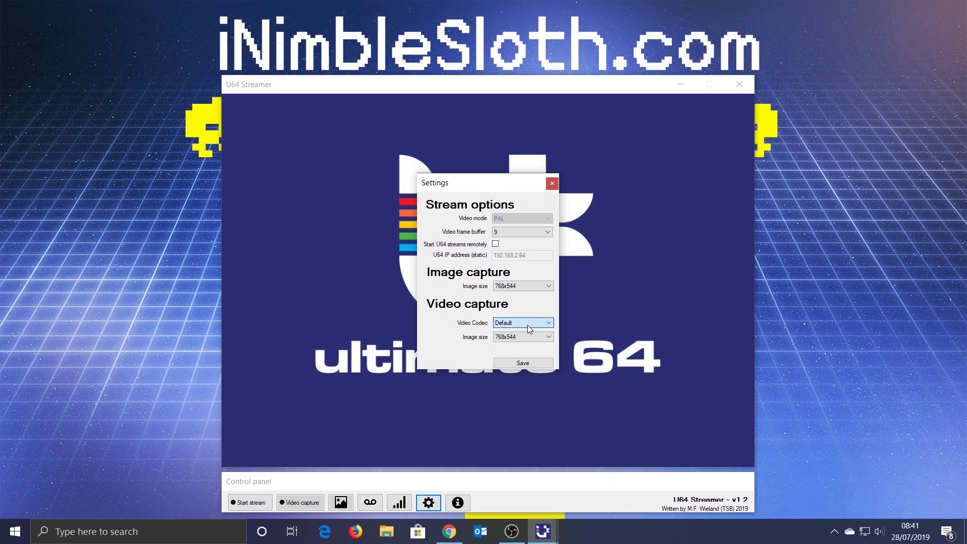
click(524, 337)
click(521, 338)
click(523, 363)
View the stream statistics, moving their window clear of the streamer window, and close them.
click(399, 502)
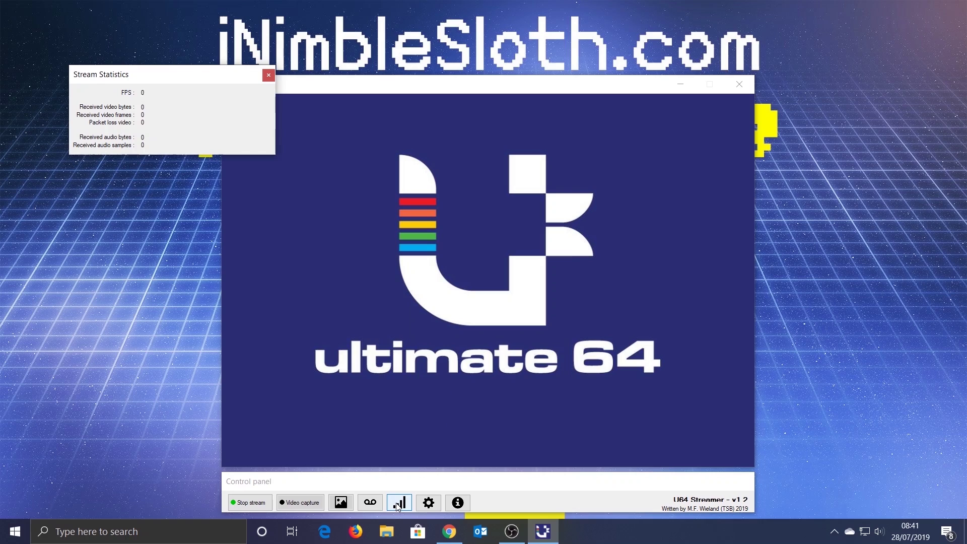
drag(167, 78, 113, 24)
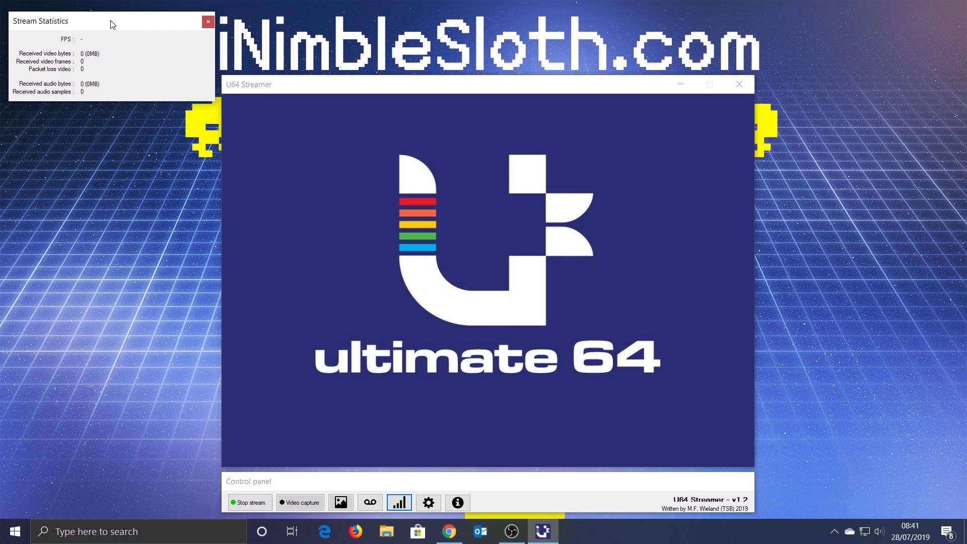
click(206, 22)
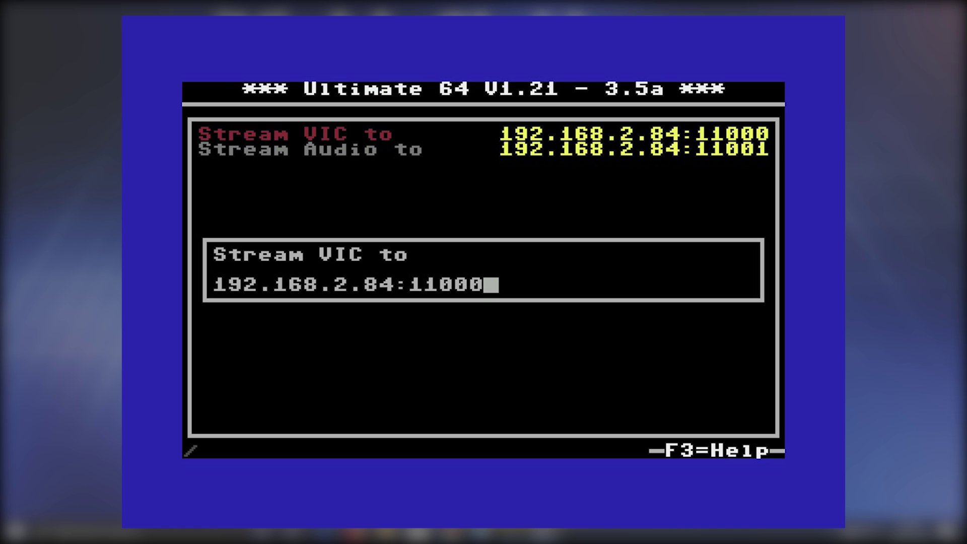
On the Ultimate 64, confirm 192.168.2.84:11000 as the VIC stream destination and 192.168.2.84:11001 for audio, and leave the configuration.
key(Return)
key(Down)
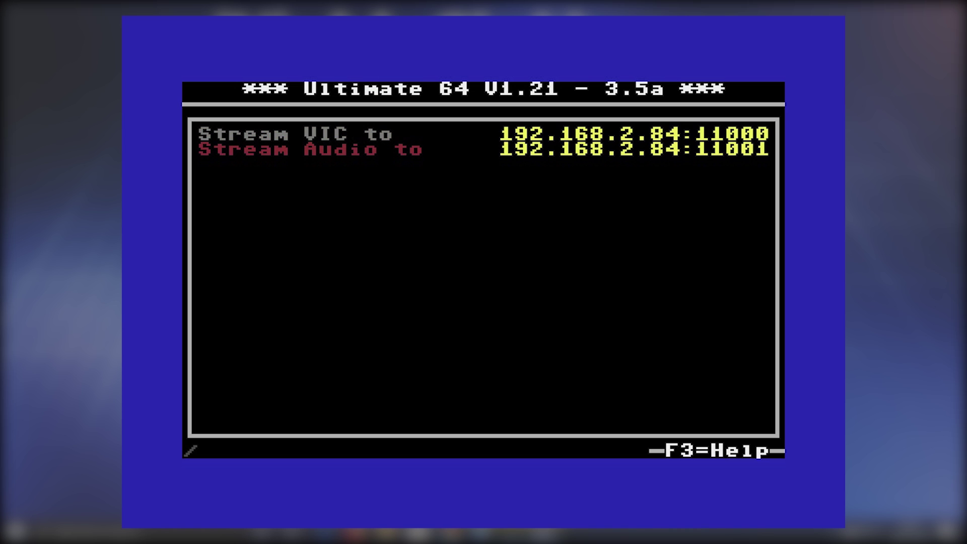
key(Return)
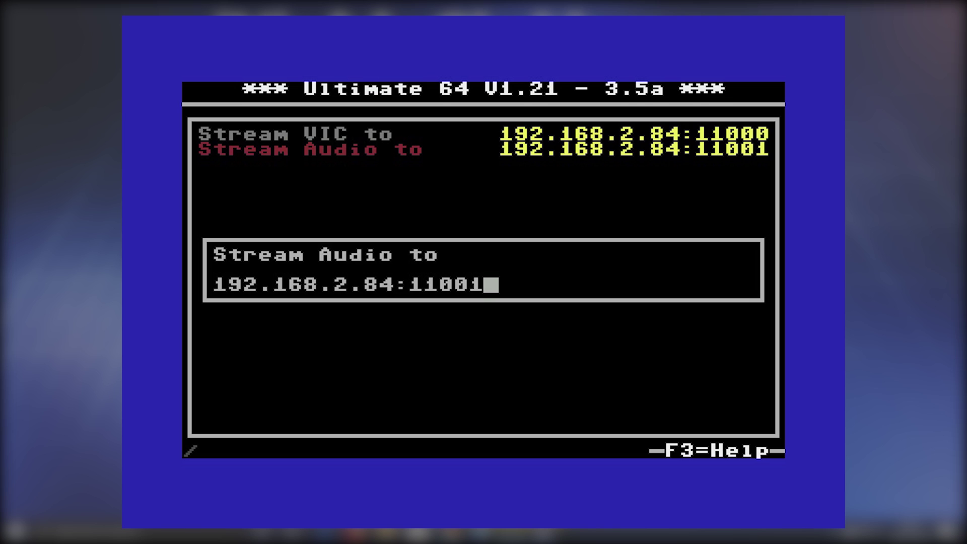
key(Return)
key(Escape)
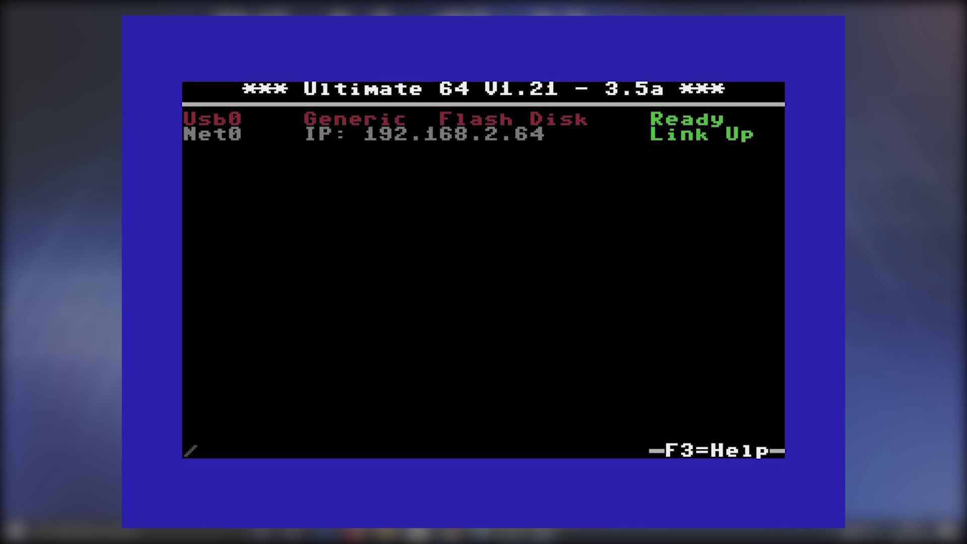
Start the VIC stream on the Ultimate 64, accepting the destination prompt without entering an address.
key(F5)
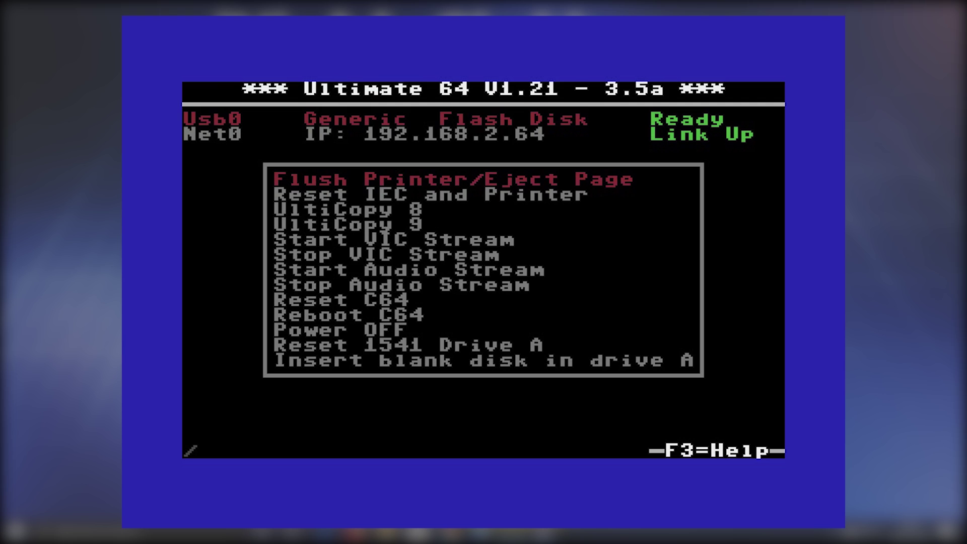
key(Down)
key(Down)
key(Down)
key(Down)
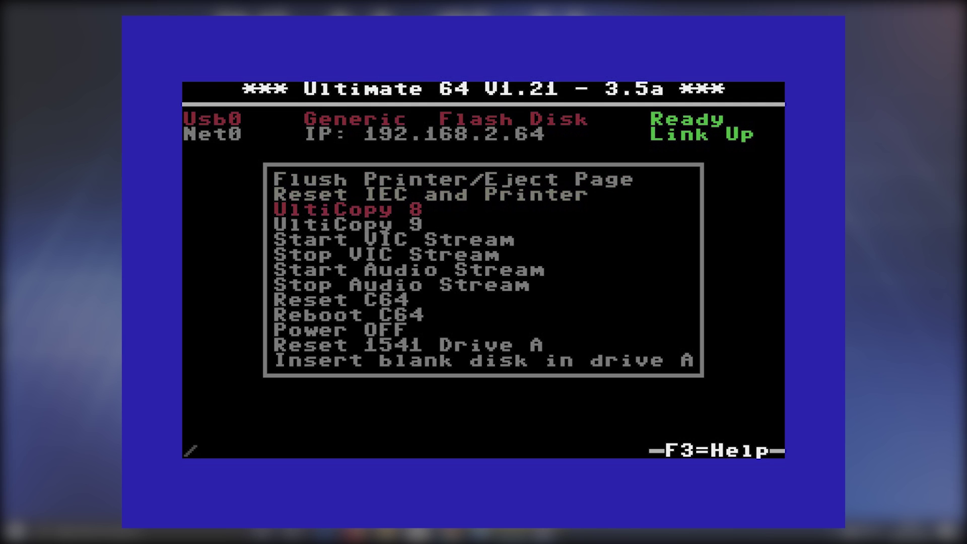
key(Return)
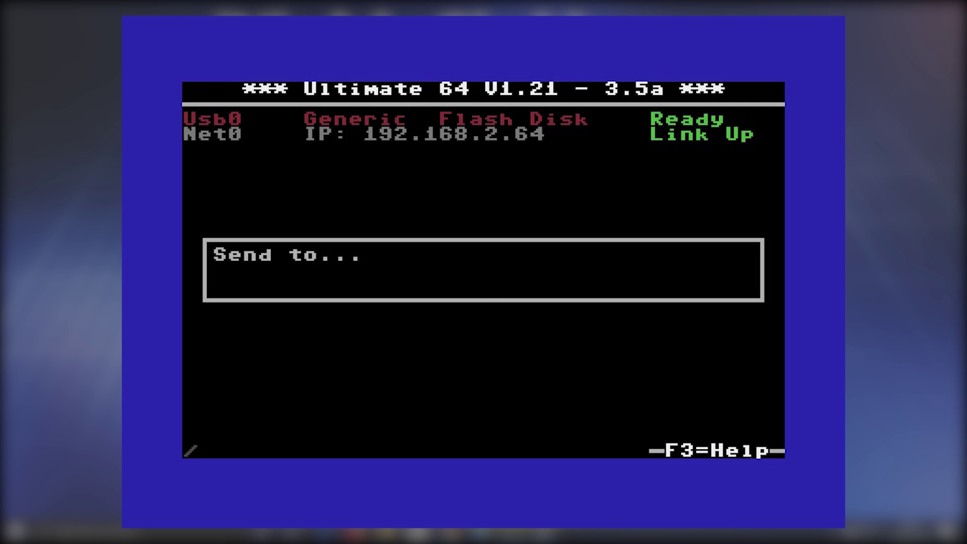
key(Return)
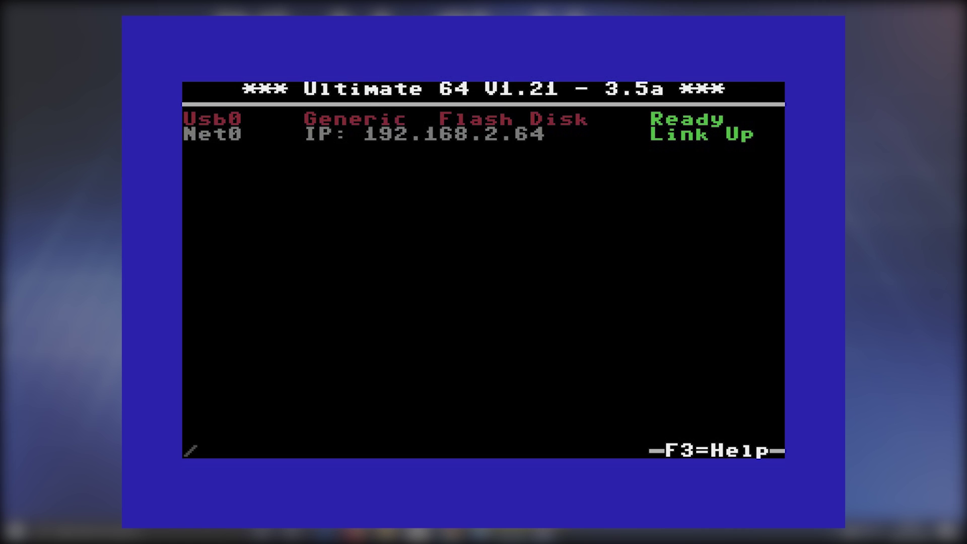
Start the audio stream on the Ultimate 64, accepting 192.168.2.84:11001 as its destination.
key(F5)
key(Down)
key(Down)
key(Down)
key(Down)
key(Down)
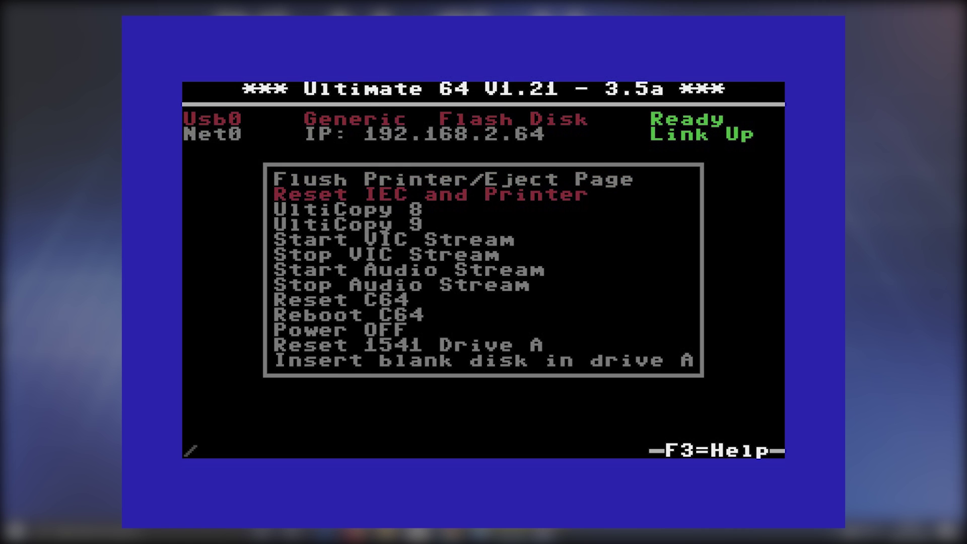
key(Down)
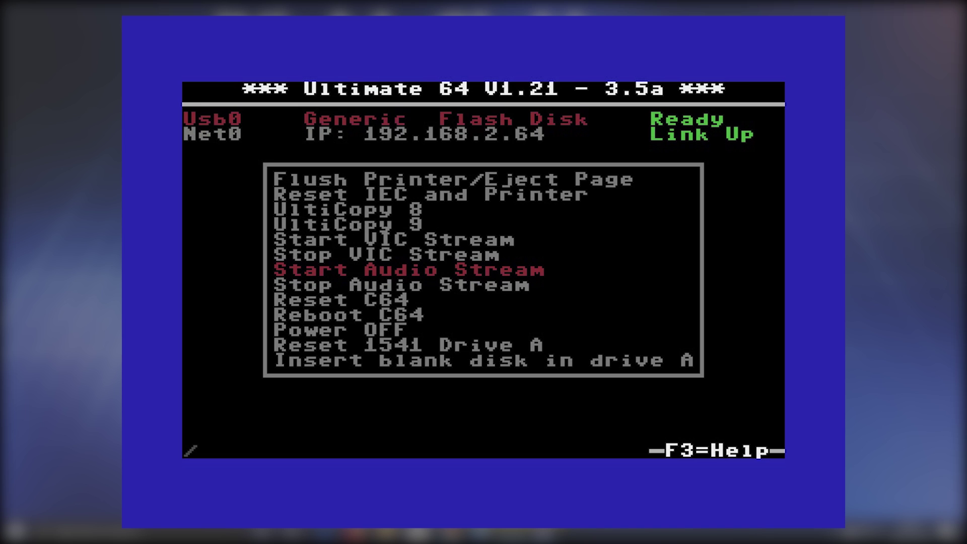
key(Return)
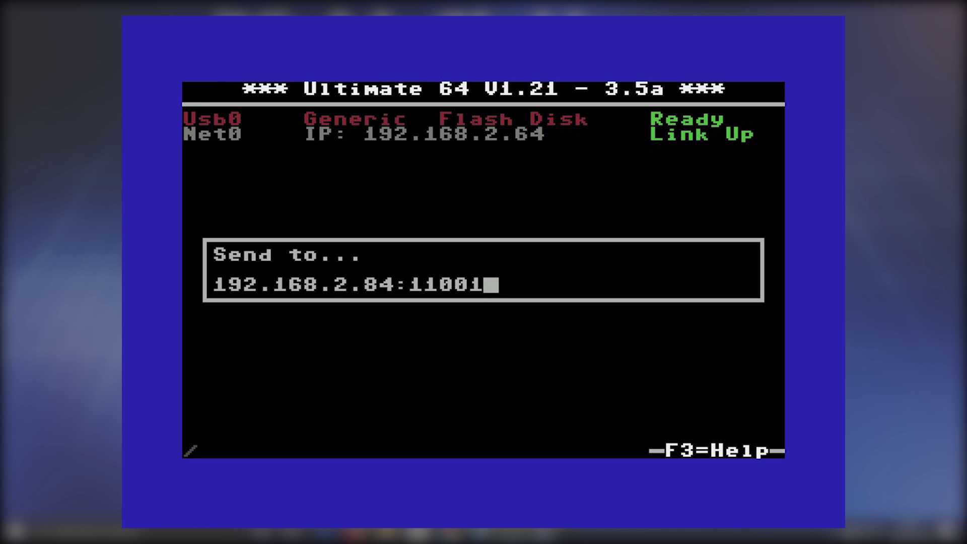
key(Return)
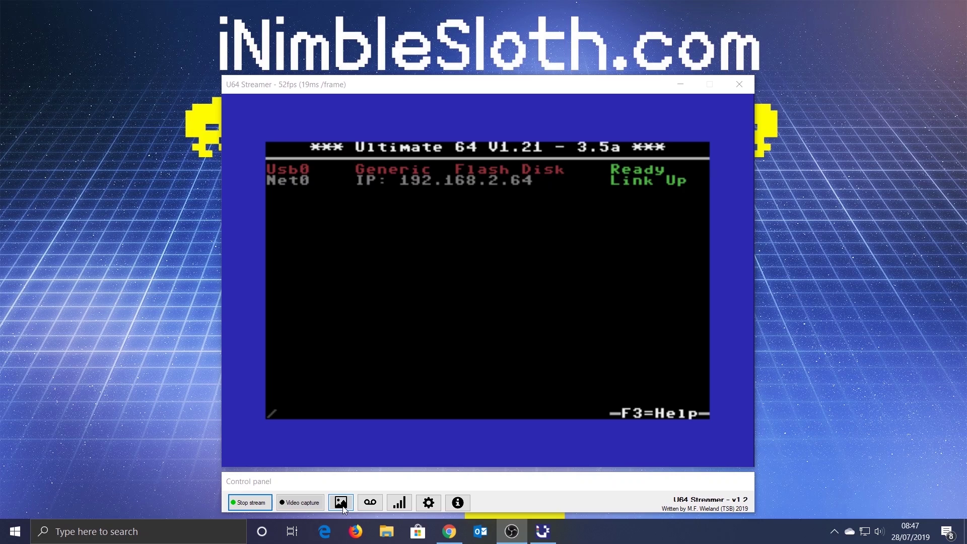
In U64 Streamer, start recording the stream's audio and video and capture a still image of it.
click(369, 503)
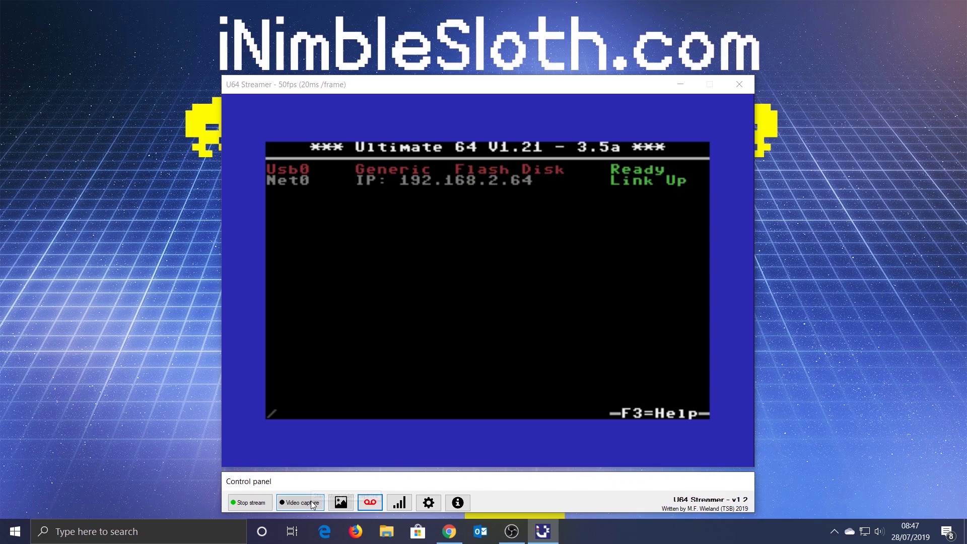
click(341, 502)
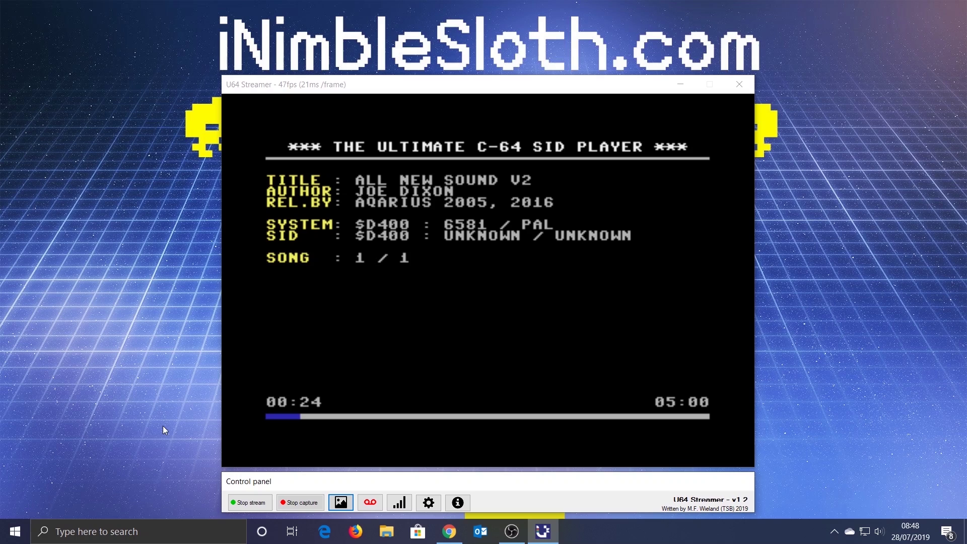
Stop the video capture and the audio recording, and end the stream in U64 Streamer.
click(248, 501)
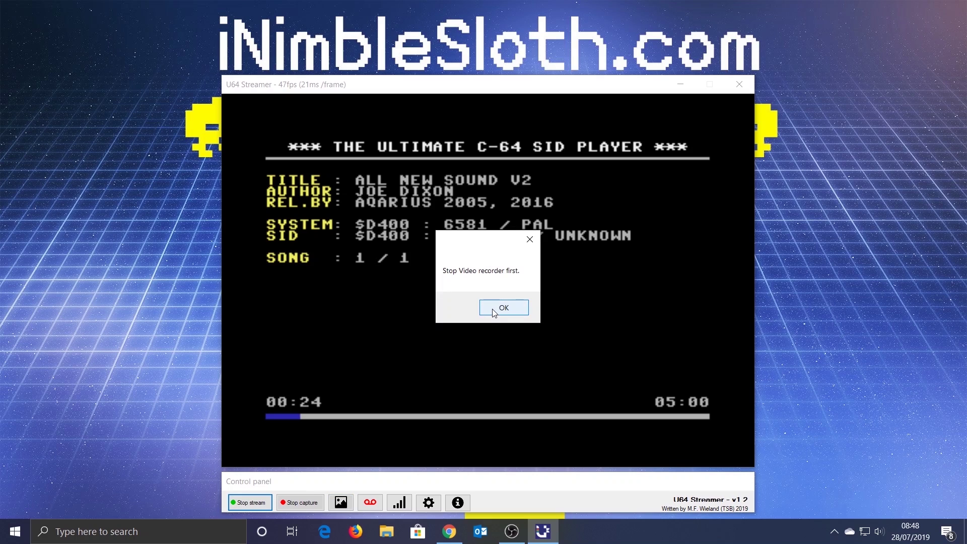
click(494, 312)
click(301, 503)
click(378, 502)
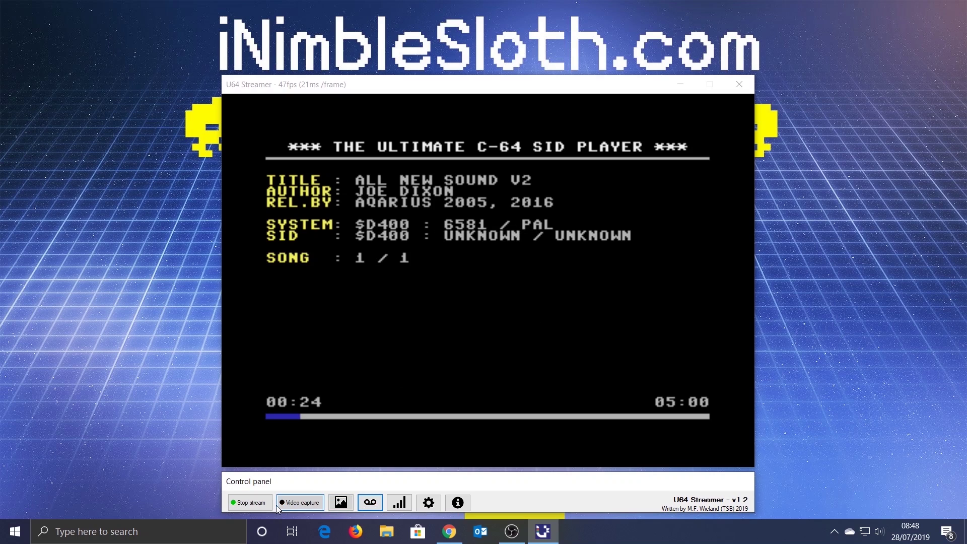
click(237, 503)
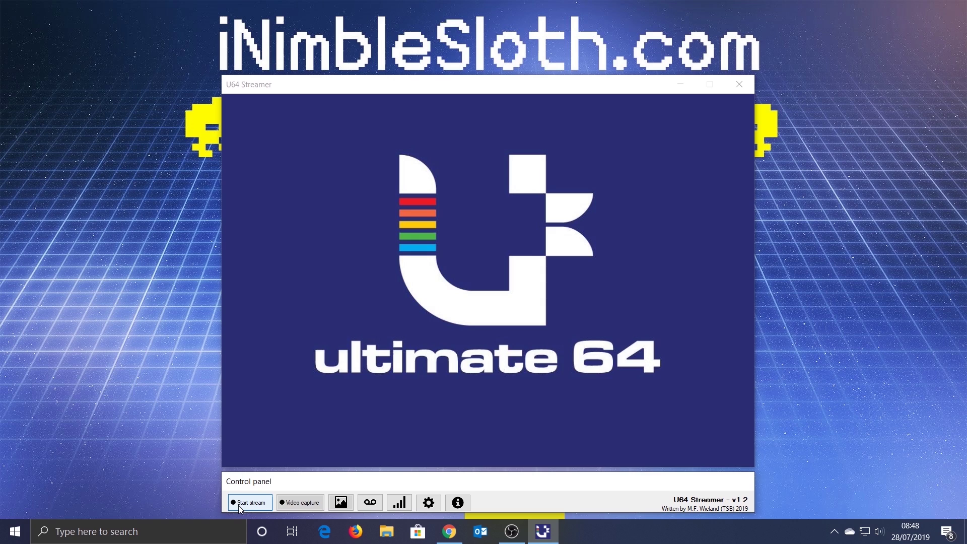
Switch to File Explorer and open the capture folder within u64-streamer-v12 and u64-streamer in Downloads.
click(387, 531)
click(355, 250)
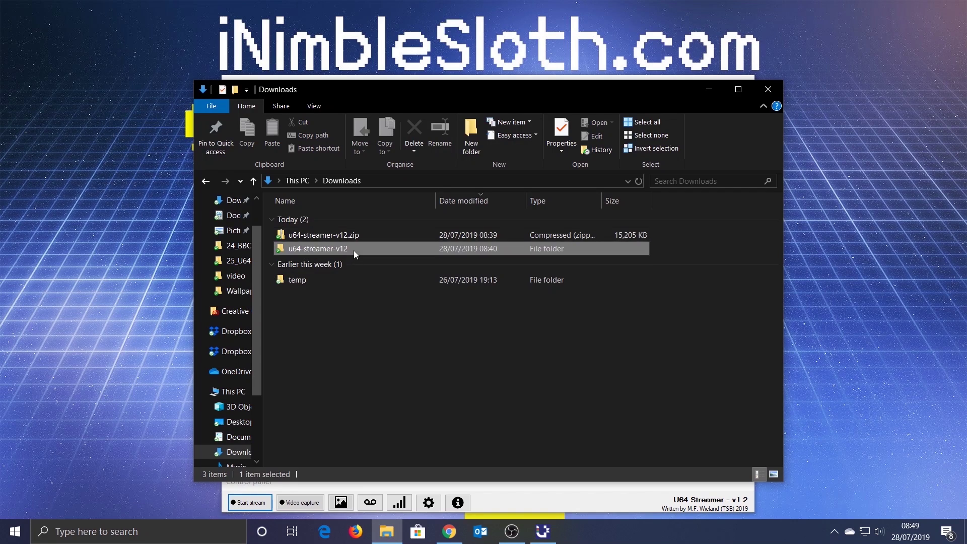
double_click(353, 249)
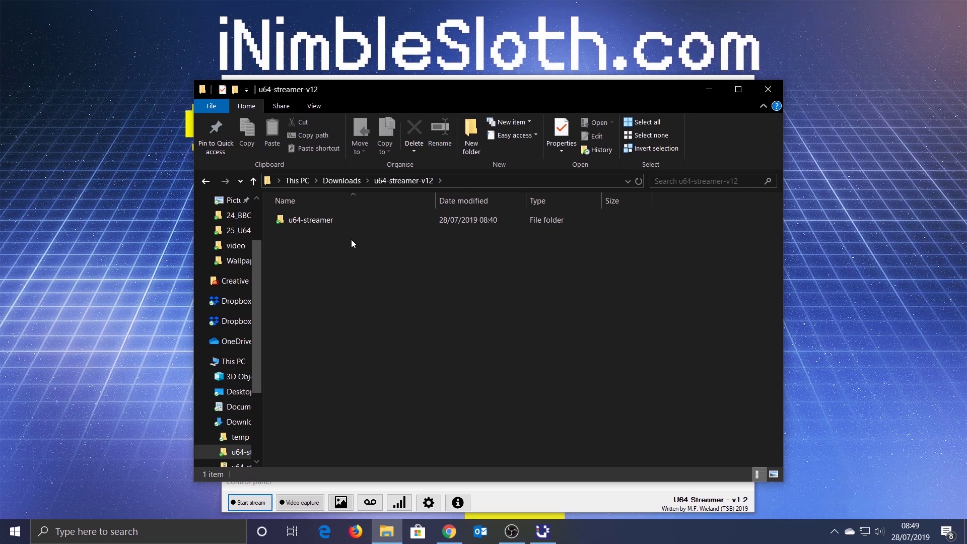
double_click(339, 222)
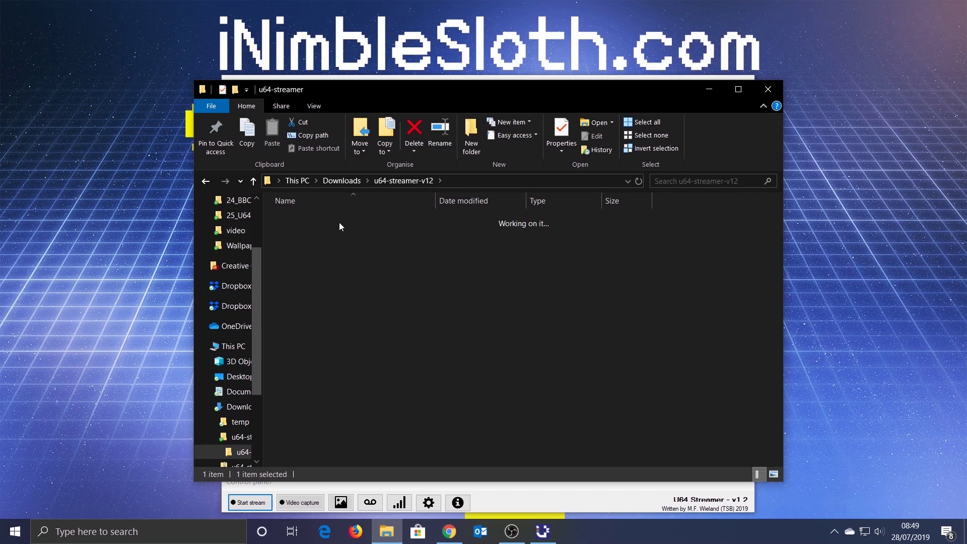
double_click(337, 222)
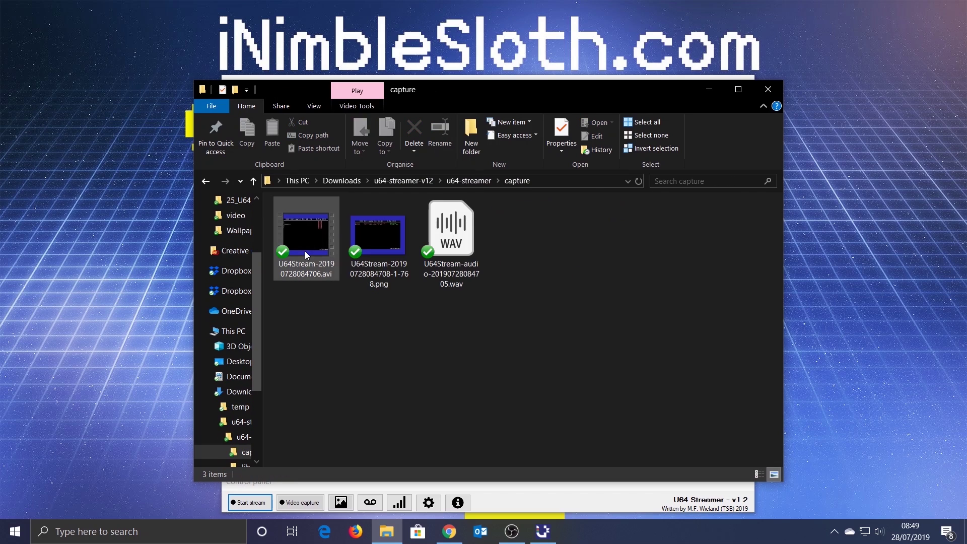
Look over the captured AVI video, PNG image and WAV audio files, and close the folder window.
click(304, 251)
click(381, 251)
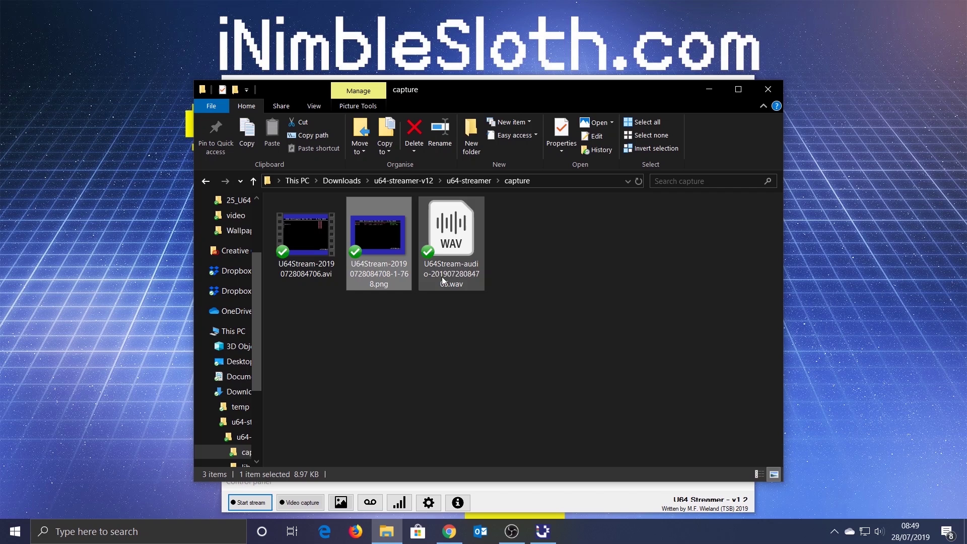
click(463, 267)
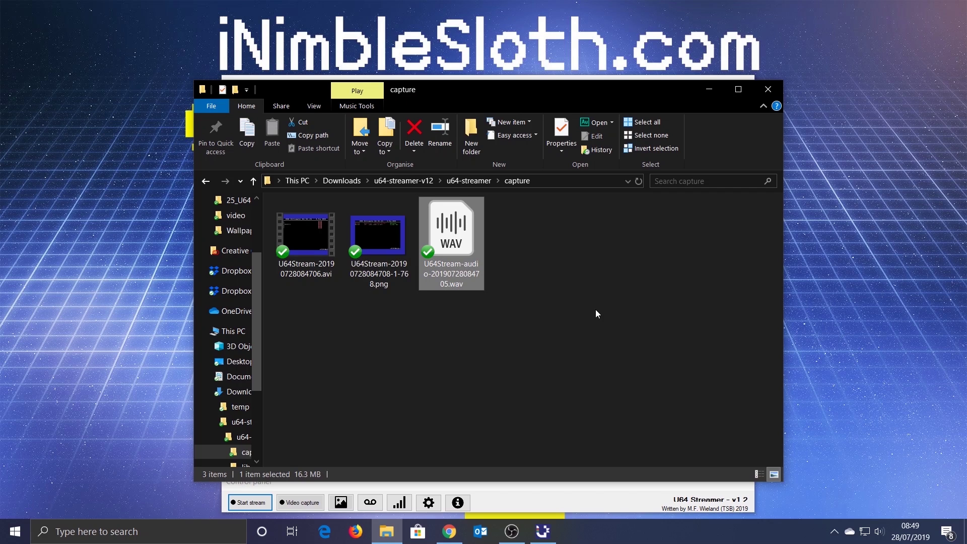
click(772, 95)
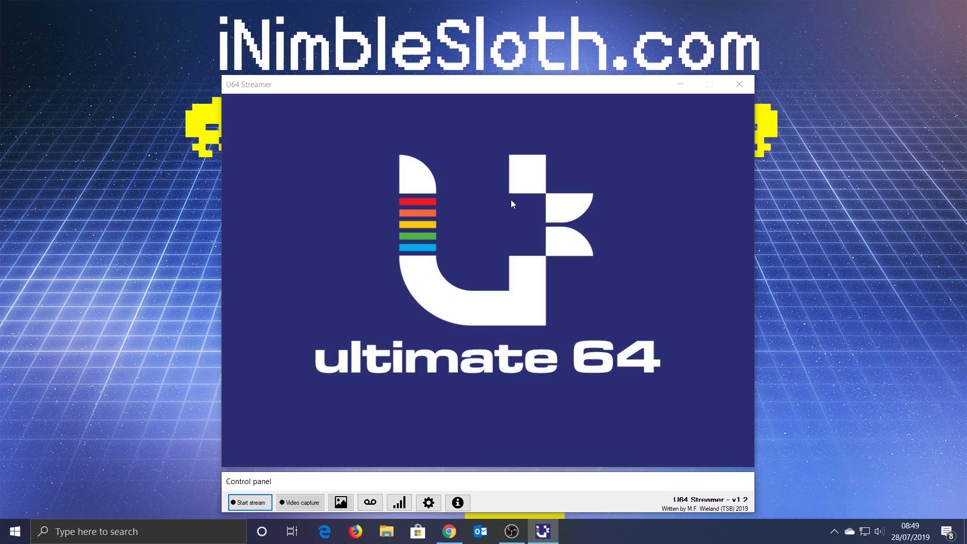